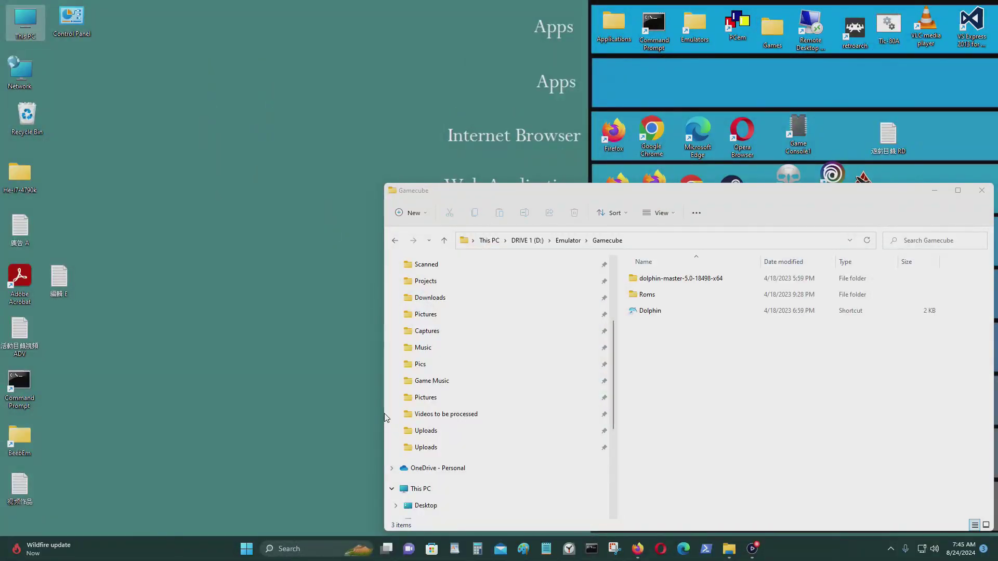
Launch Dolphin from the Gamecube folder and try to install the offered update to version 2407.
{"action": "left_click", "coordinate": [811, 369]}
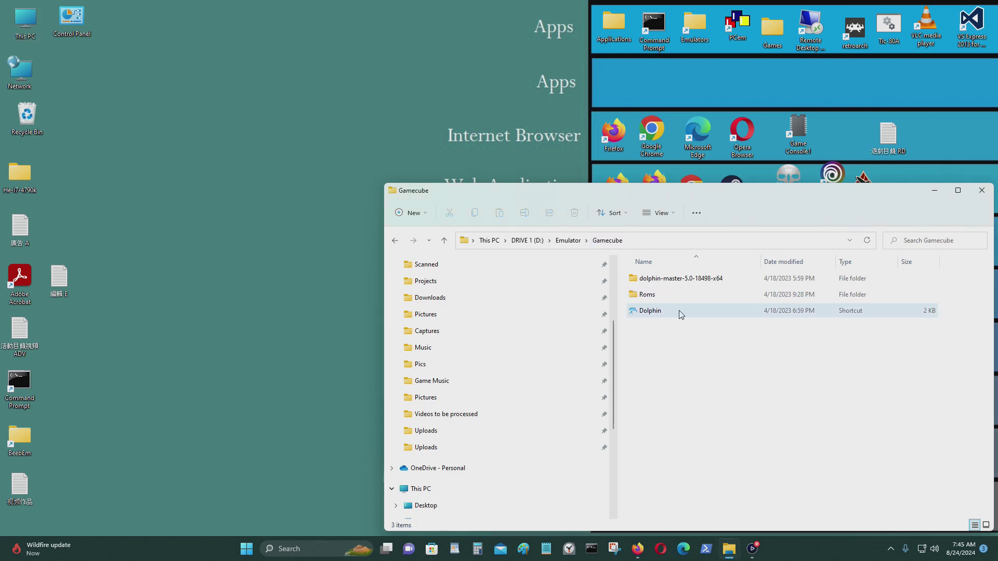
{"action": "double_click", "coordinate": [679, 312]}
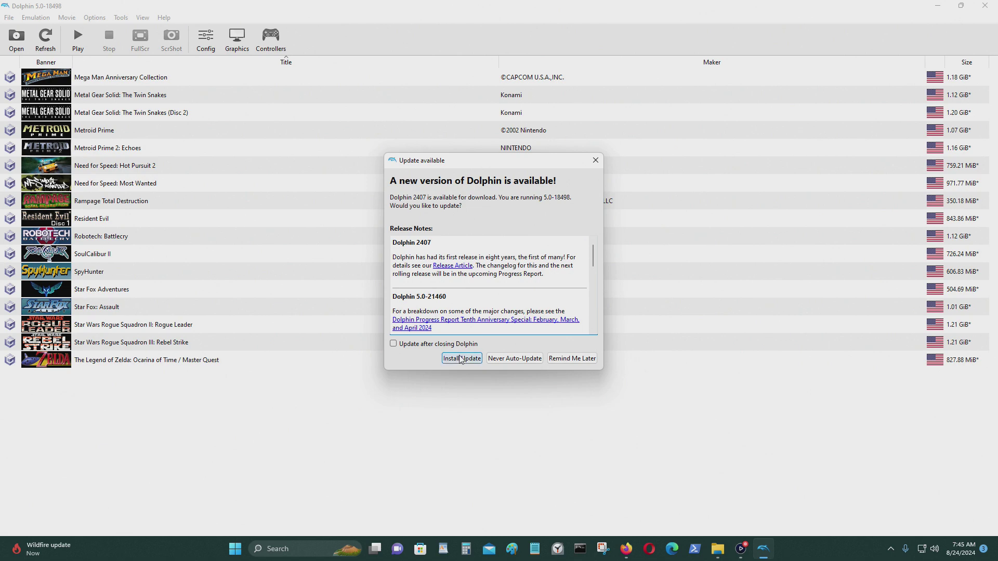
{"action": "left_click", "coordinate": [459, 365]}
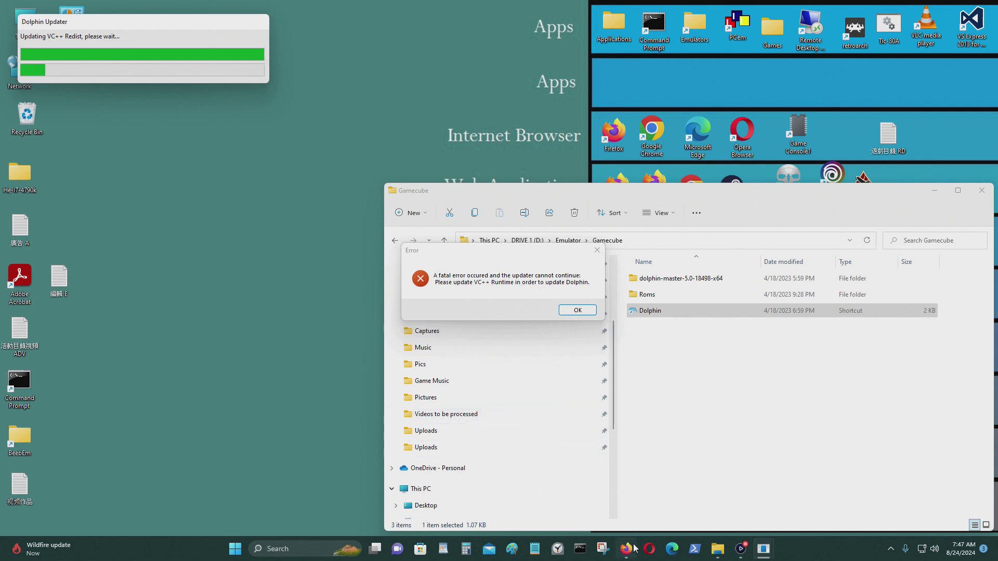
Look at the Visual C++ Redistributable search results in Firefox, minimise the browser and dismiss the updater's error messages.
{"action": "mouse_move", "coordinate": [634, 548]}
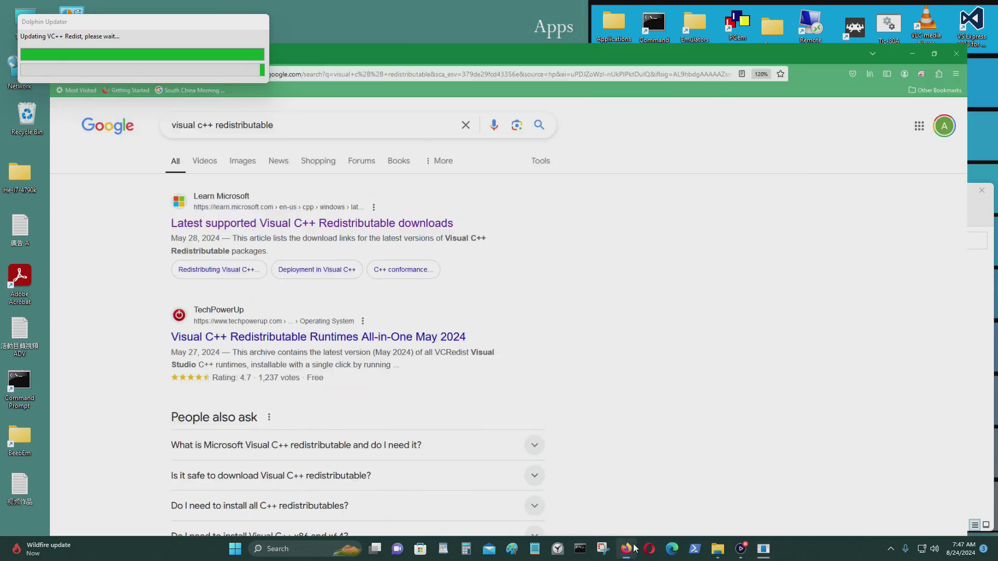
{"action": "left_click", "coordinate": [632, 484]}
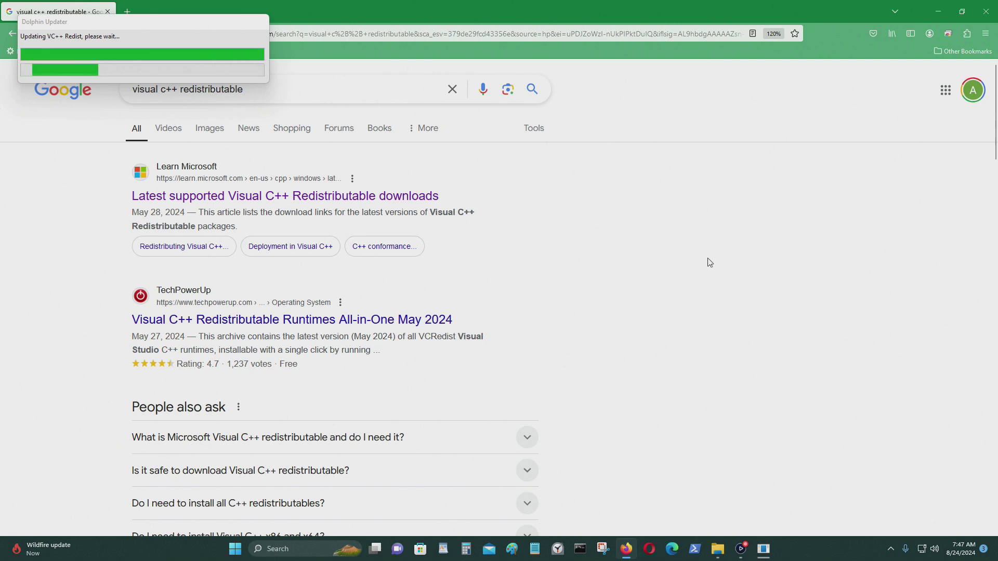
{"action": "left_click", "coordinate": [938, 11]}
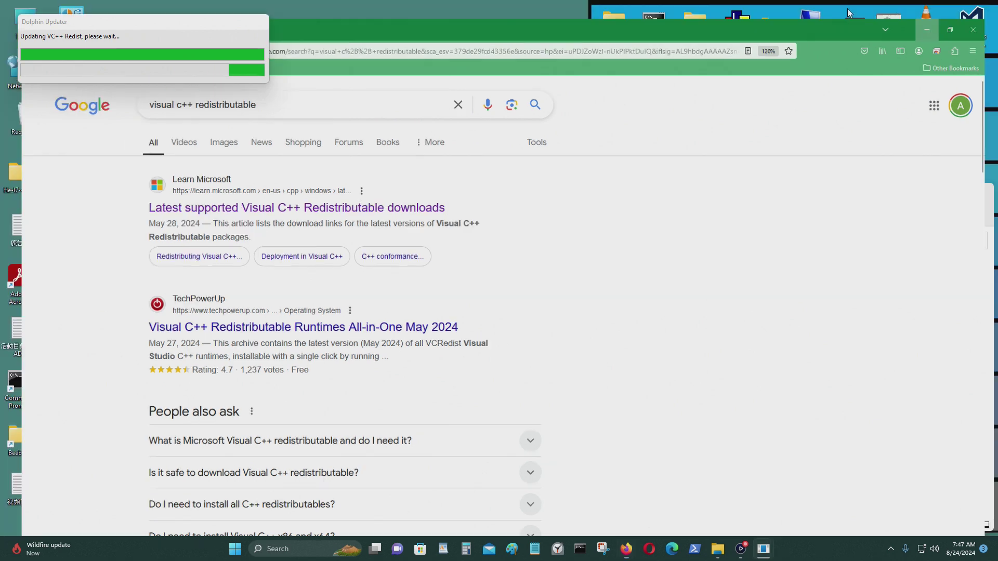
{"action": "left_click", "coordinate": [582, 311]}
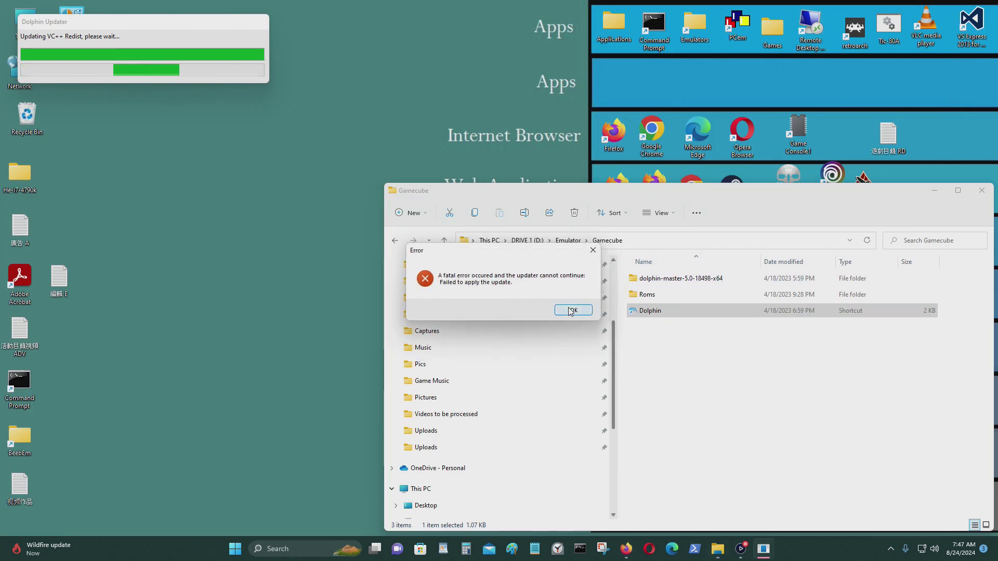
{"action": "left_click", "coordinate": [722, 374]}
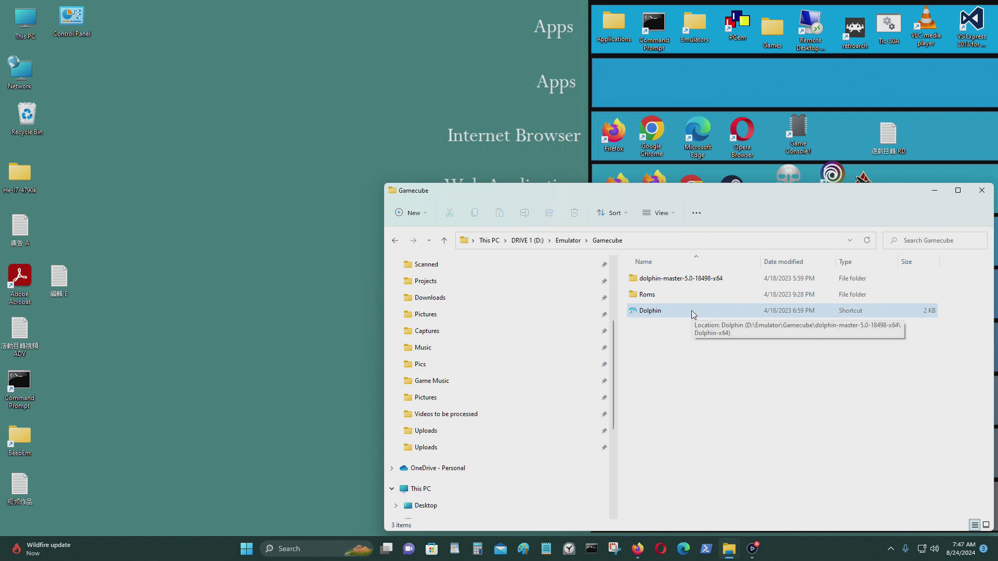
{"action": "left_click_drag", "start_coordinate": [641, 194], "coordinate": [447, 81]}
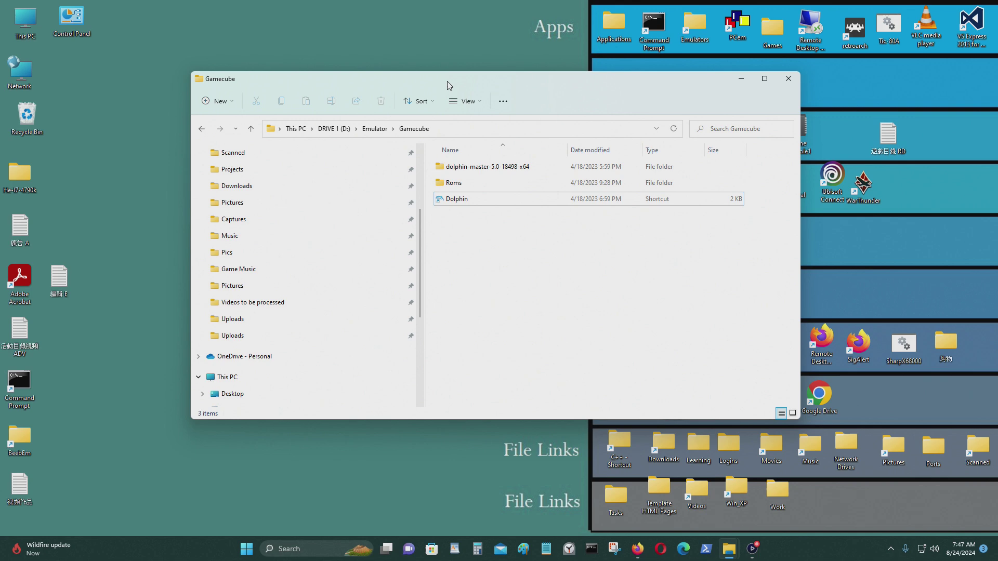
{"action": "left_click", "coordinate": [450, 205]}
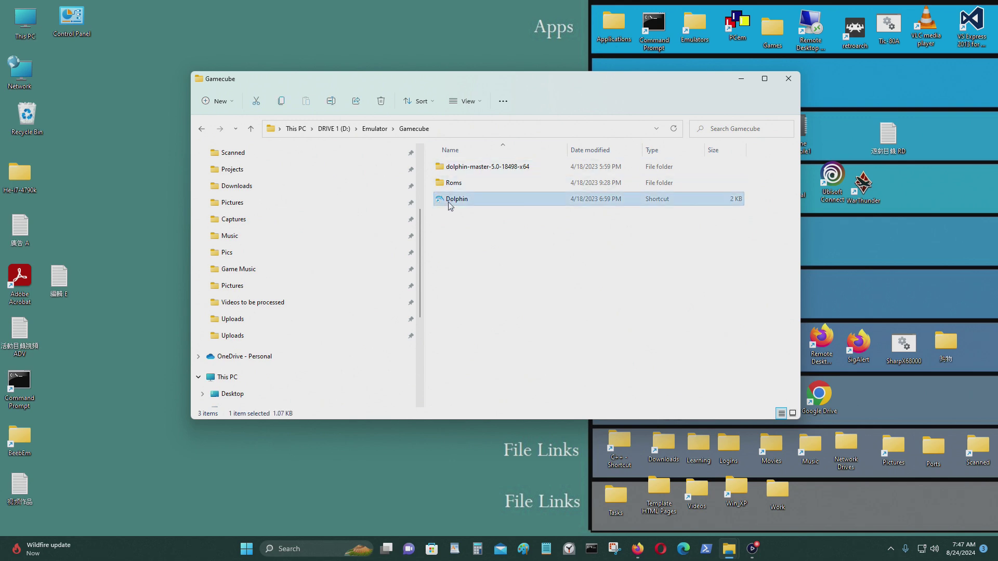
{"action": "double_click", "coordinate": [450, 205]}
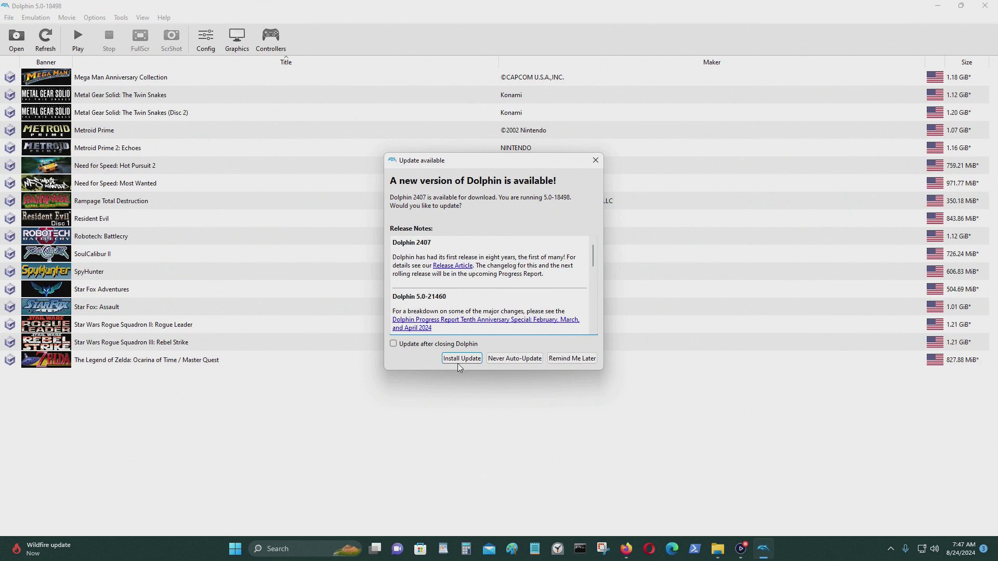
{"action": "left_click", "coordinate": [596, 160]}
{"action": "key", "text": "alt+F4"}
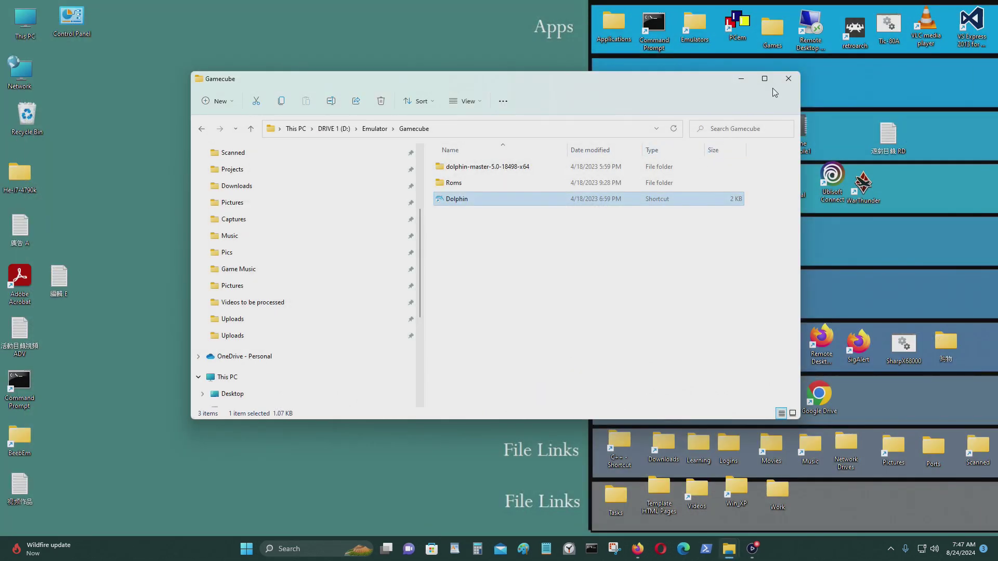
{"action": "left_click", "coordinate": [788, 78]}
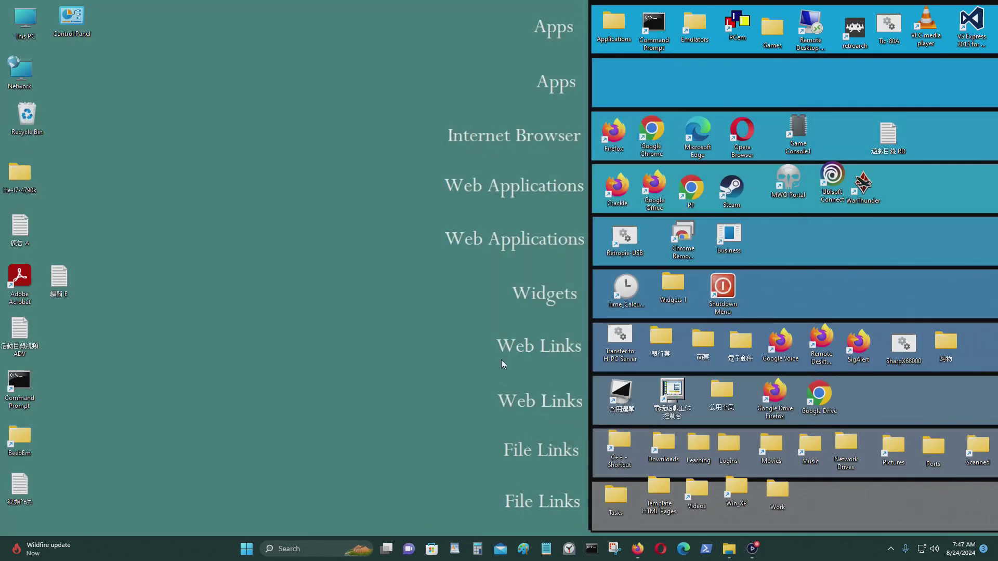
Switch to Firefox and run a Google search for "visual c++ redistributable".
{"action": "left_click", "coordinate": [637, 549]}
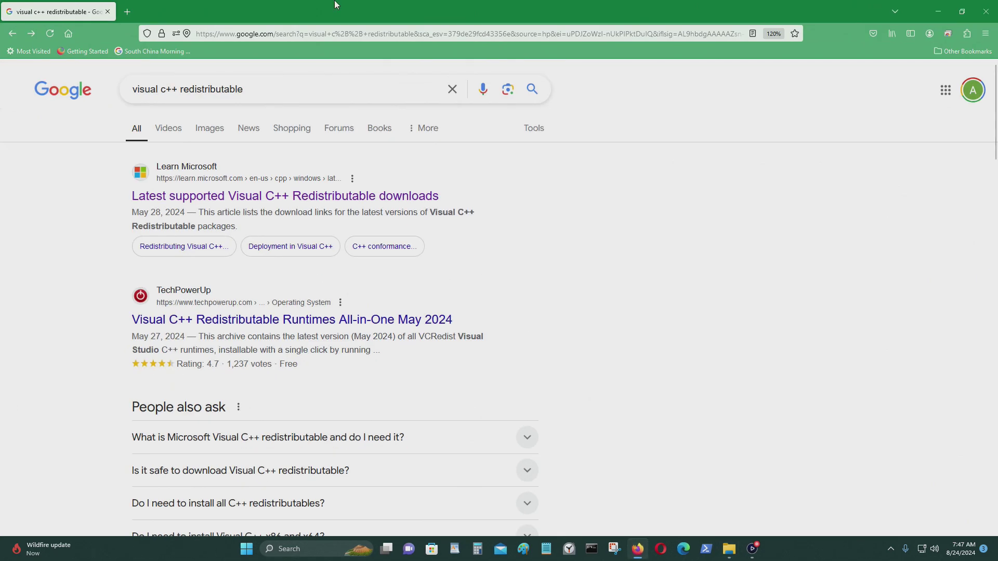
{"action": "triple_click", "coordinate": [231, 87]}
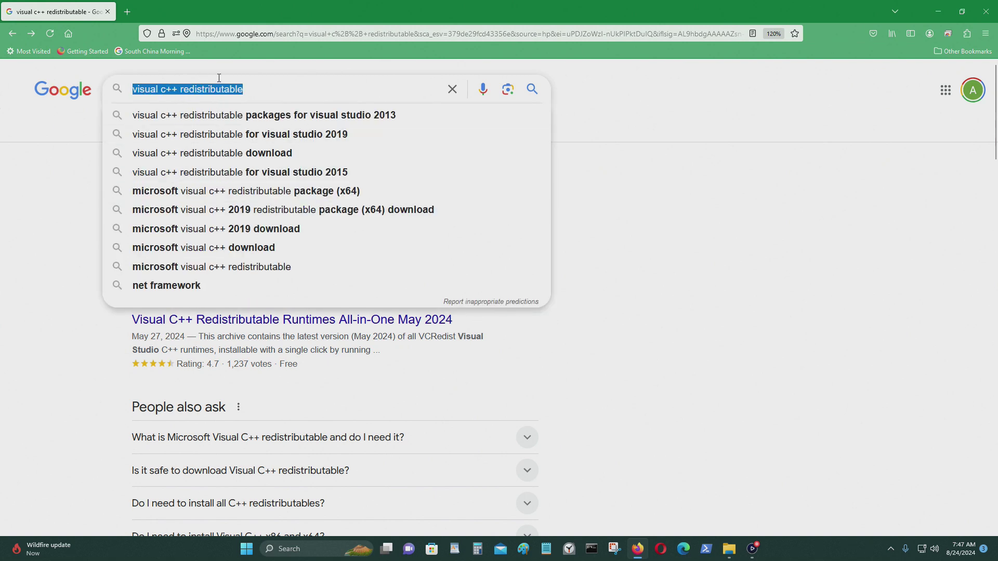
{"action": "left_click", "coordinate": [487, 111]}
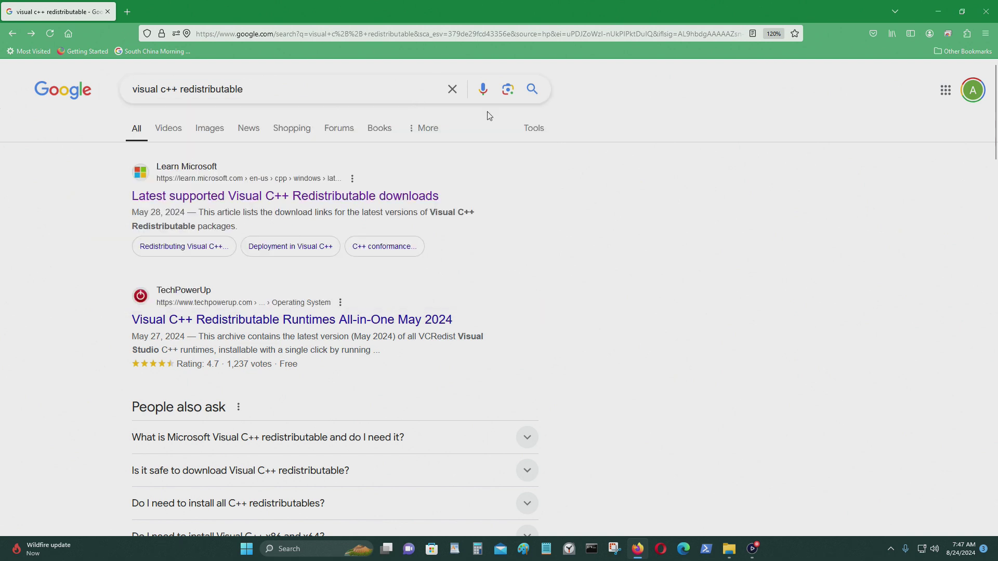
{"action": "left_click", "coordinate": [405, 89]}
{"action": "key", "text": "Return"}
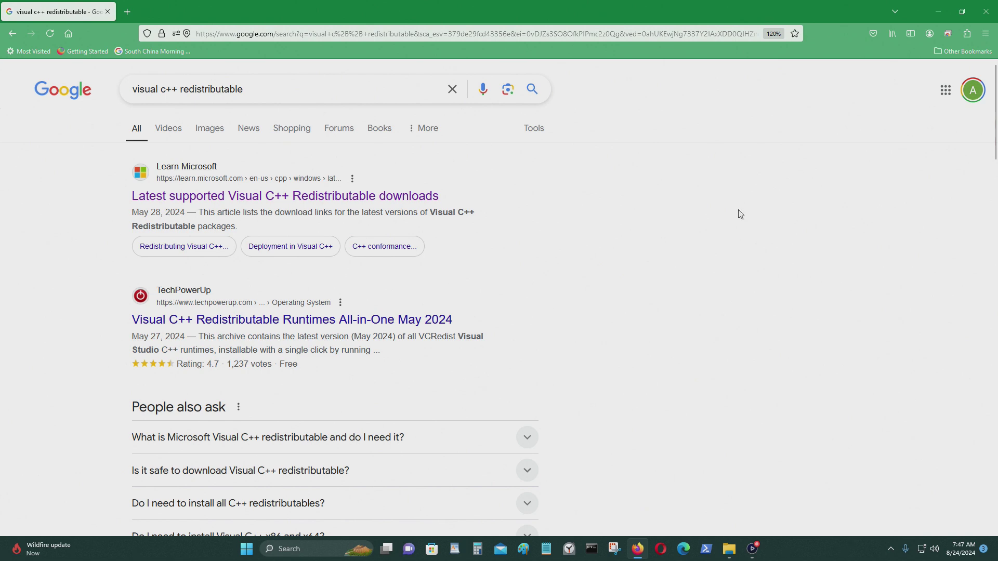
Download the latest VC_redist.x64.exe from Microsoft Learn's Visual C++ Redistributable article and minimise the browser.
{"action": "left_click", "coordinate": [363, 197]}
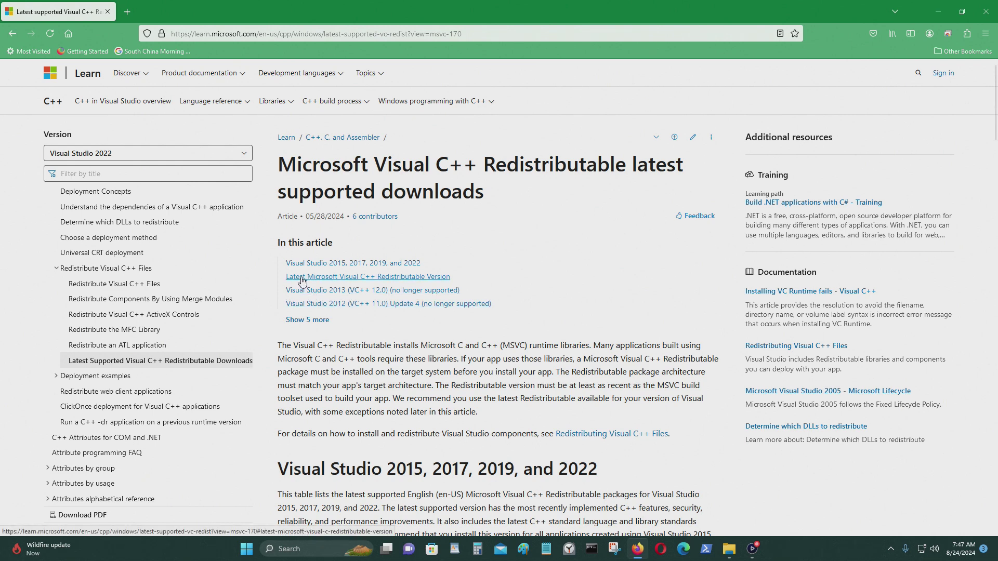
{"action": "left_click", "coordinate": [303, 277]}
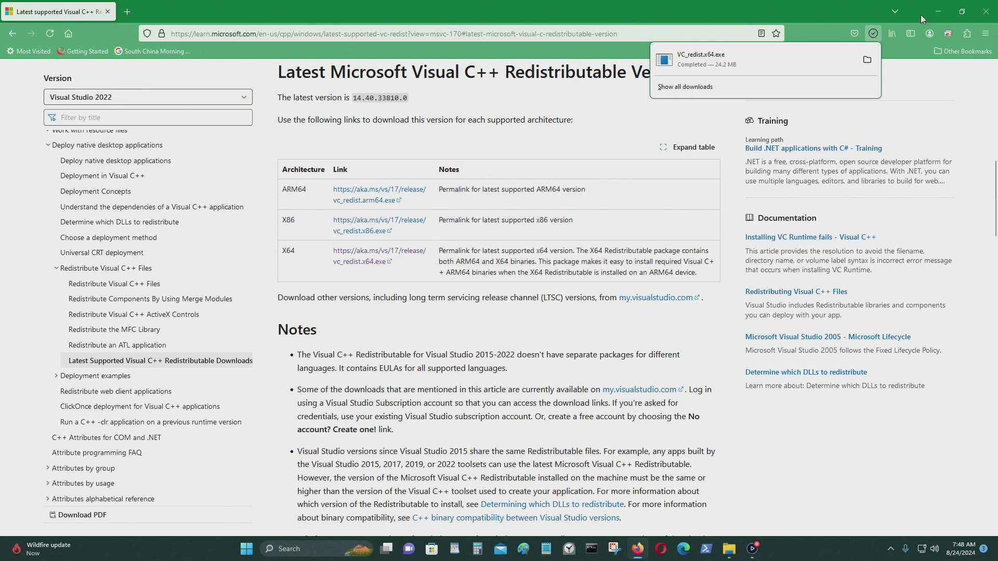
{"action": "left_click", "coordinate": [938, 11]}
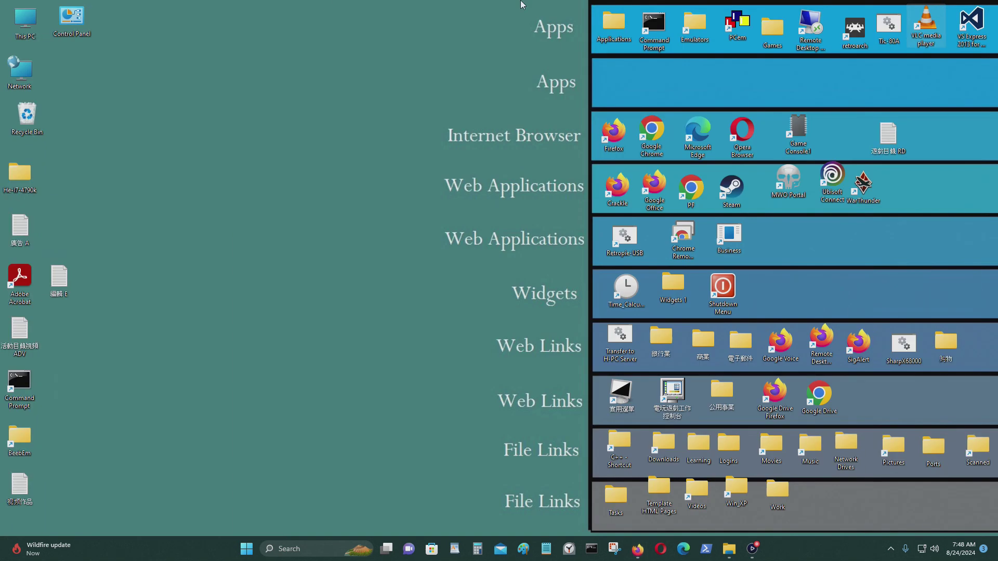
Run VC_redist.x64 from the Downloads folder on DRIVE 1 (D:) and agree to the license terms.
{"action": "double_click", "coordinate": [16, 35]}
{"action": "left_click_drag", "start_coordinate": [619, 73], "coordinate": [452, 42]}
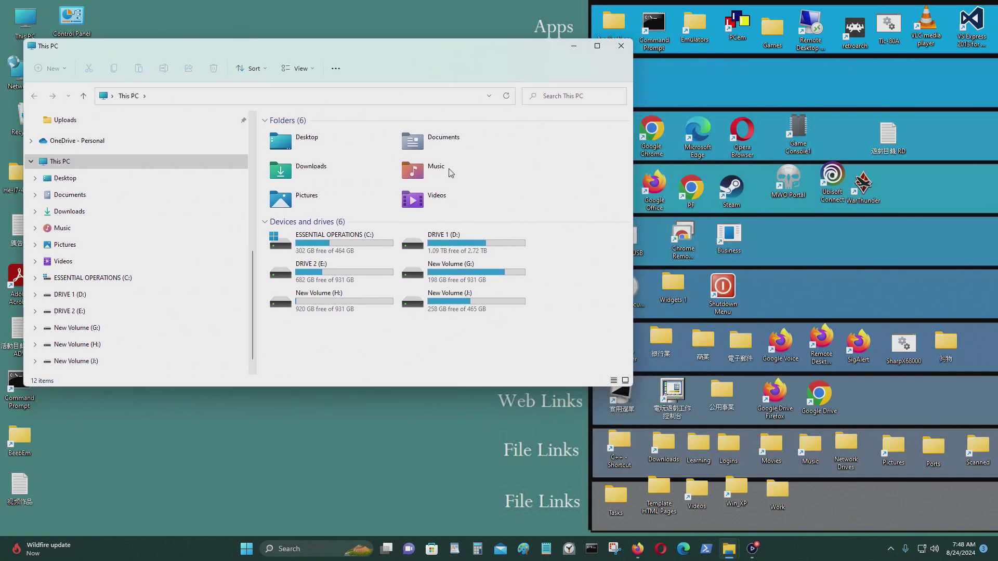
{"action": "double_click", "coordinate": [458, 243]}
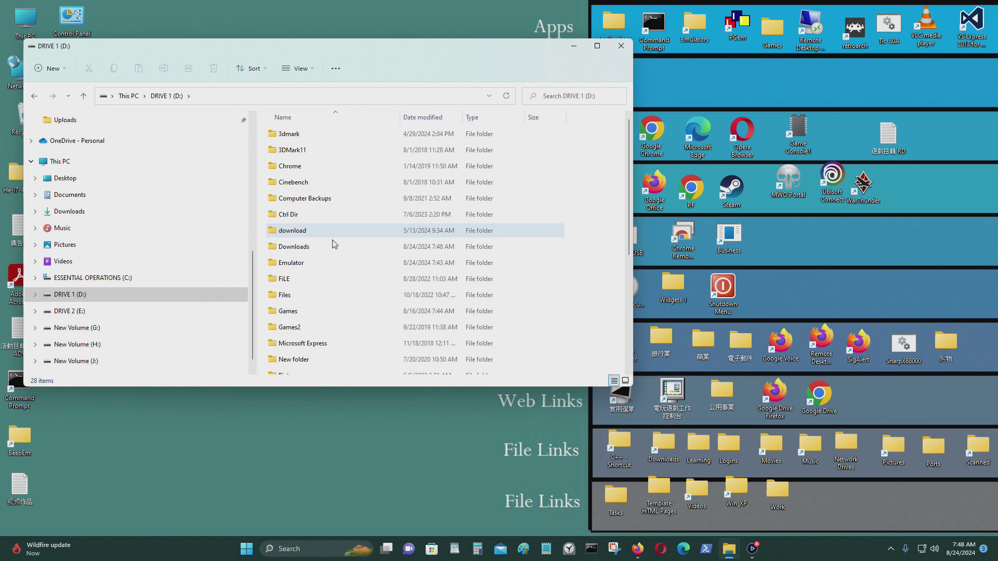
{"action": "double_click", "coordinate": [334, 245]}
{"action": "scroll", "coordinate": [362, 272], "scroll_direction": "down", "scroll_amount": 1}
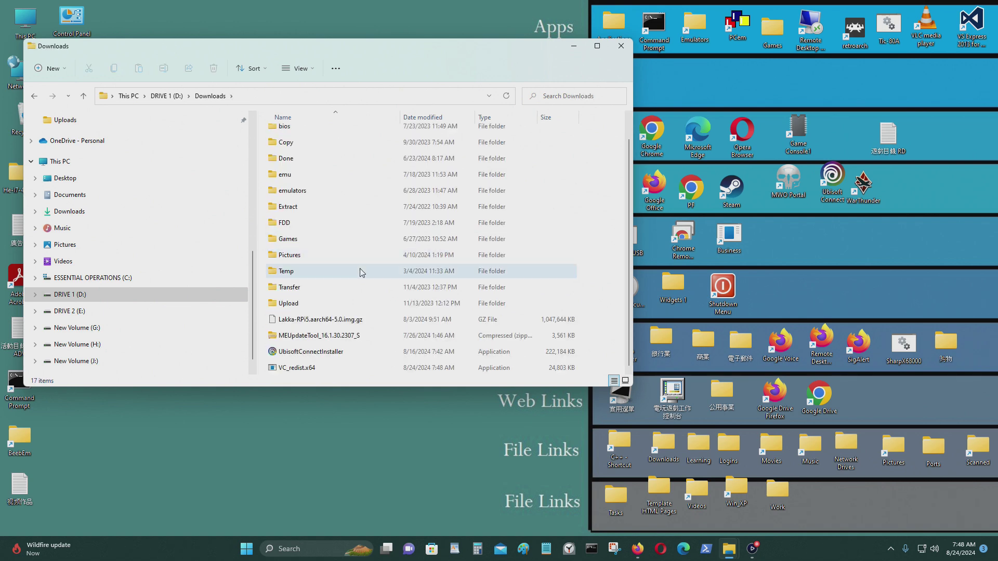
{"action": "double_click", "coordinate": [349, 369]}
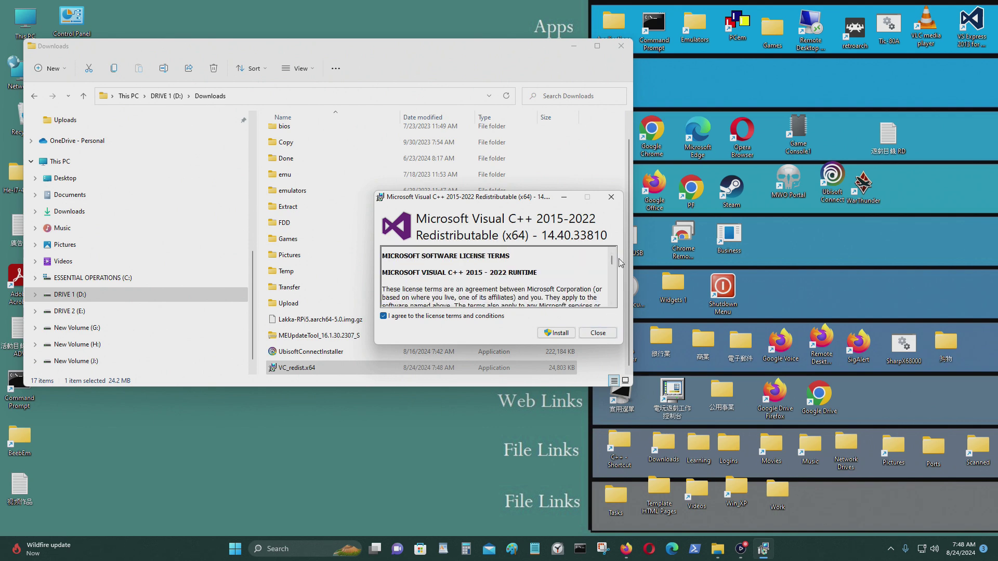
Install the Microsoft Visual C++ 2015-2022 Redistributable (x64) version 14.40.33810.
{"action": "left_click_drag", "start_coordinate": [614, 266], "coordinate": [615, 311]}
{"action": "left_click", "coordinate": [564, 333]}
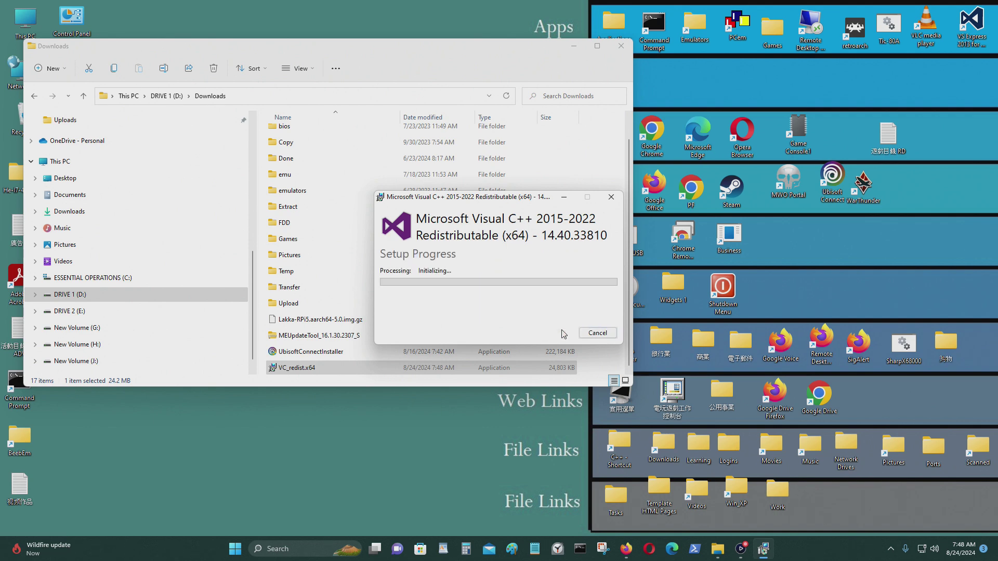
{"action": "left_click", "coordinate": [437, 364]}
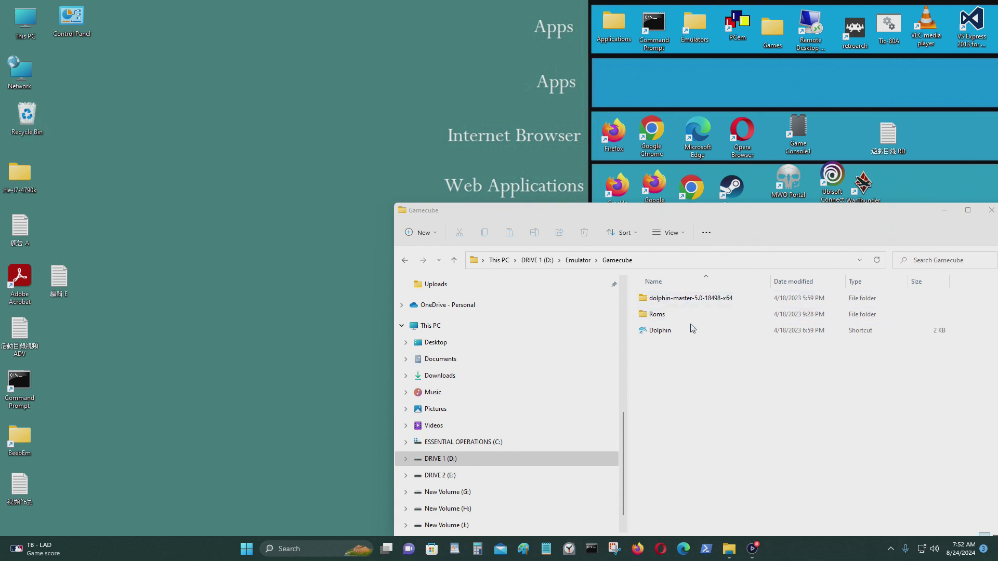
Launch Dolphin from the Gamecube folder, install the update to version 2407 and minimise the folder window.
{"action": "left_click", "coordinate": [696, 336]}
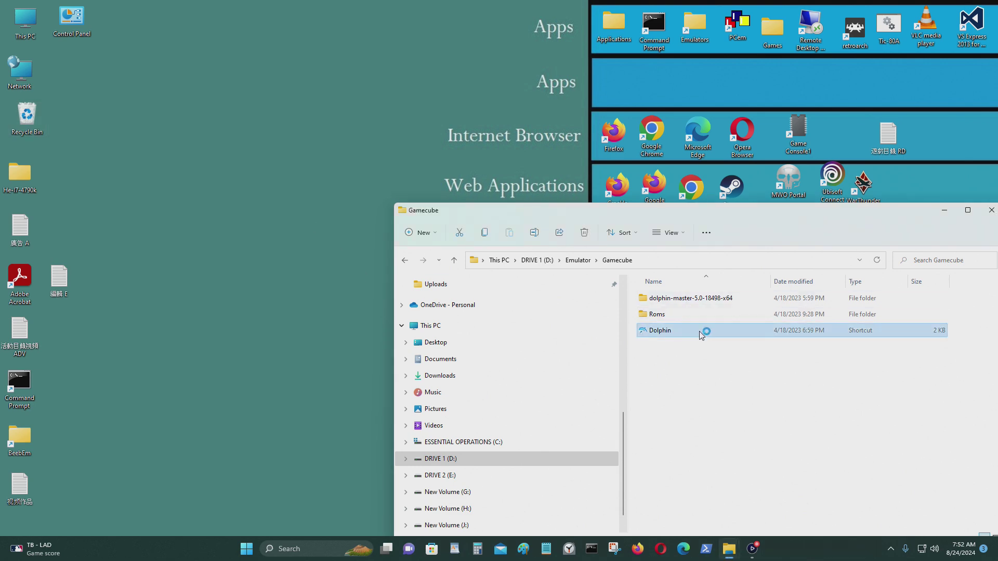
{"action": "double_click", "coordinate": [701, 323]}
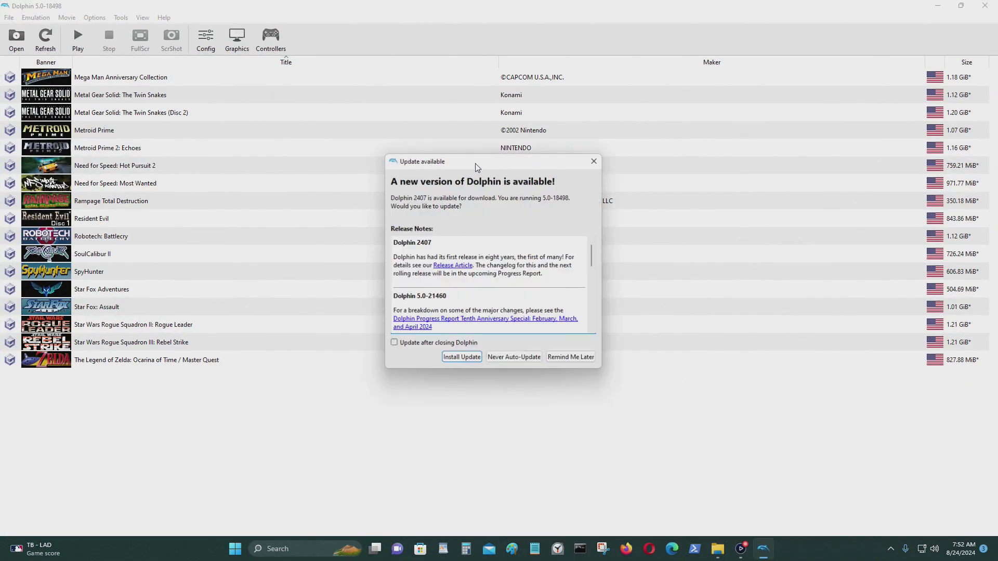
{"action": "left_click", "coordinate": [460, 358]}
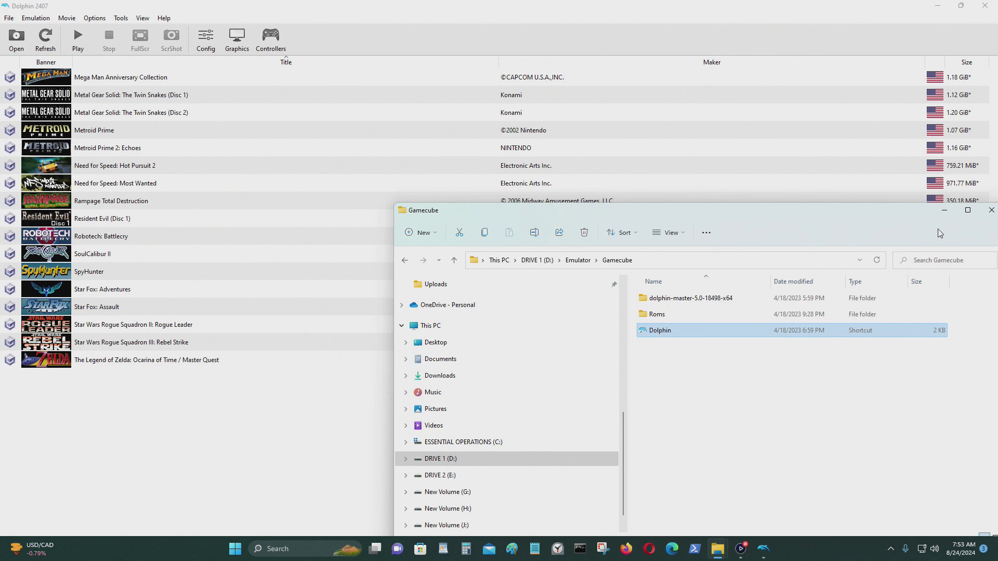
{"action": "left_click", "coordinate": [946, 215]}
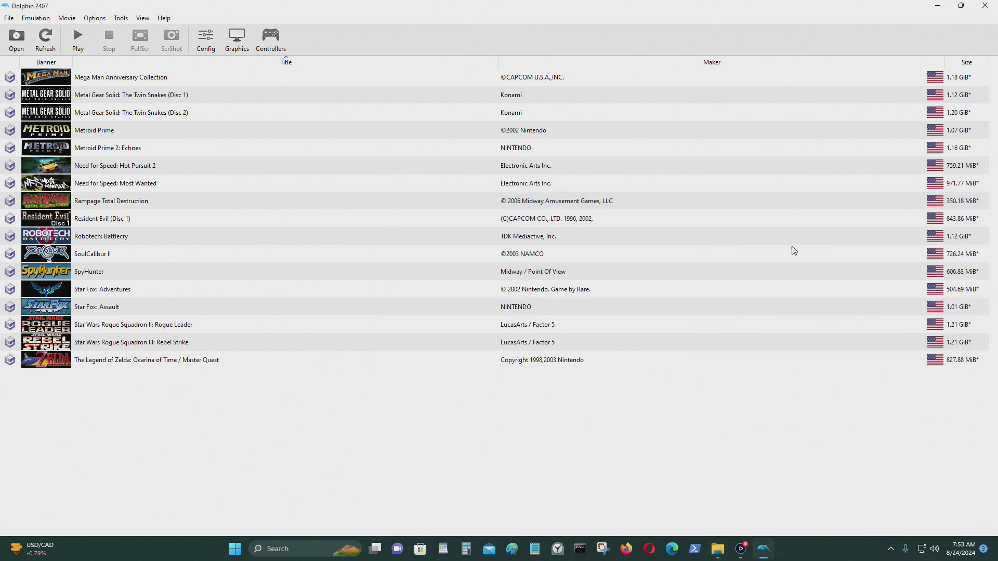